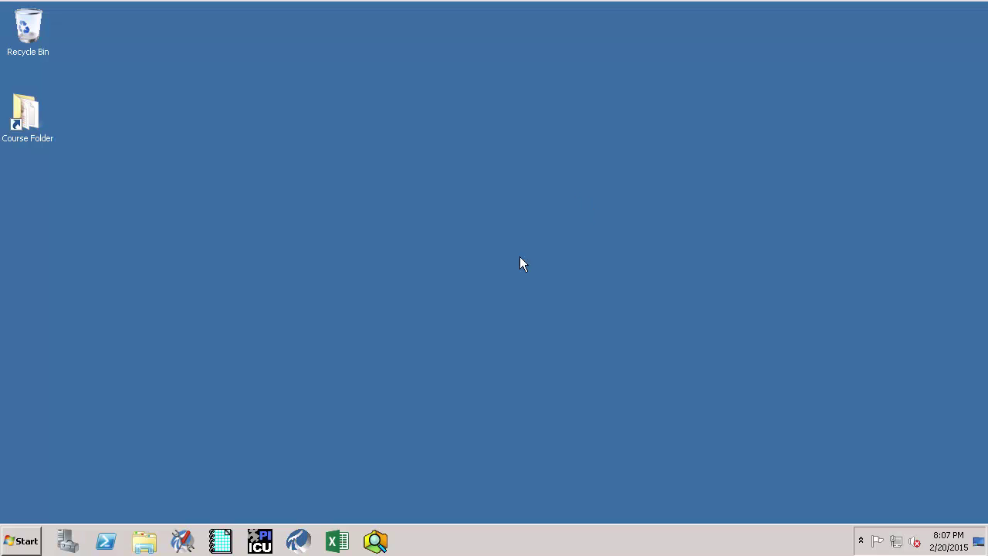
- Launch PI System Management Tools from All Programs > PI System and expand the Operation node
left_click(22, 541)
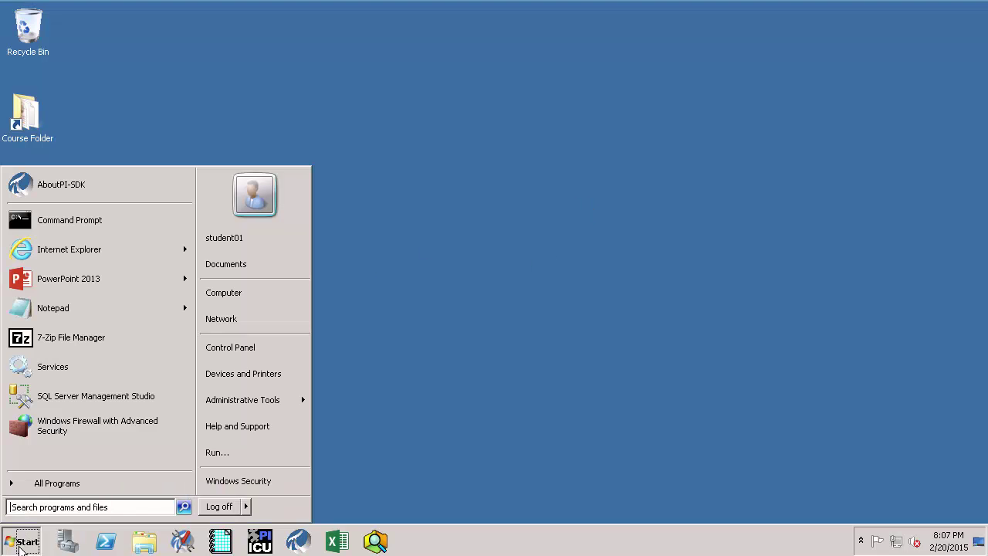
left_click(44, 486)
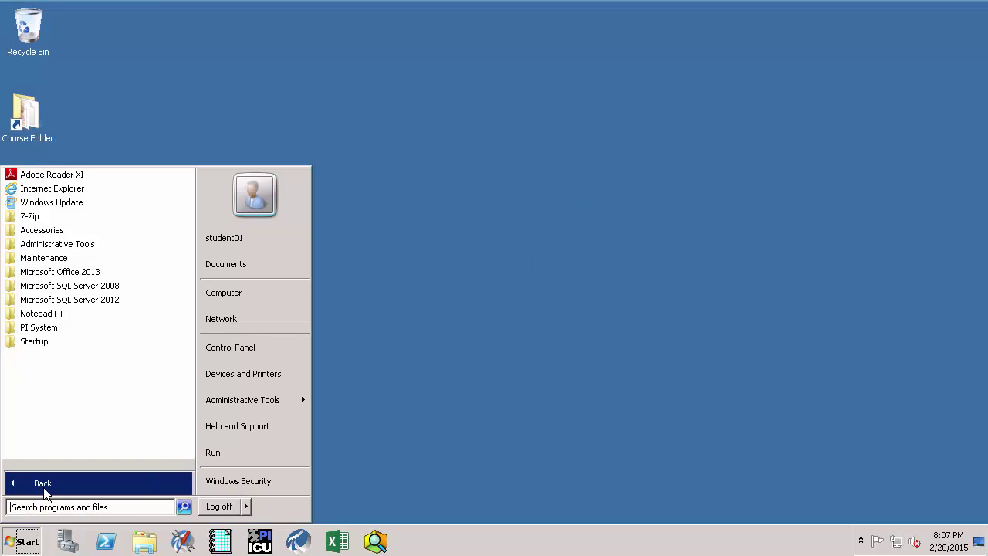
left_click(31, 329)
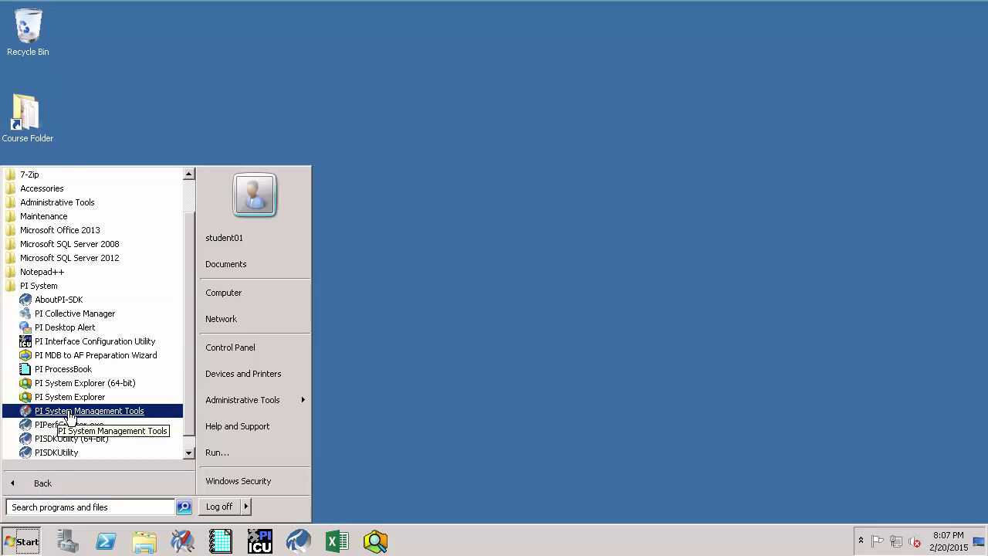
left_click(68, 414)
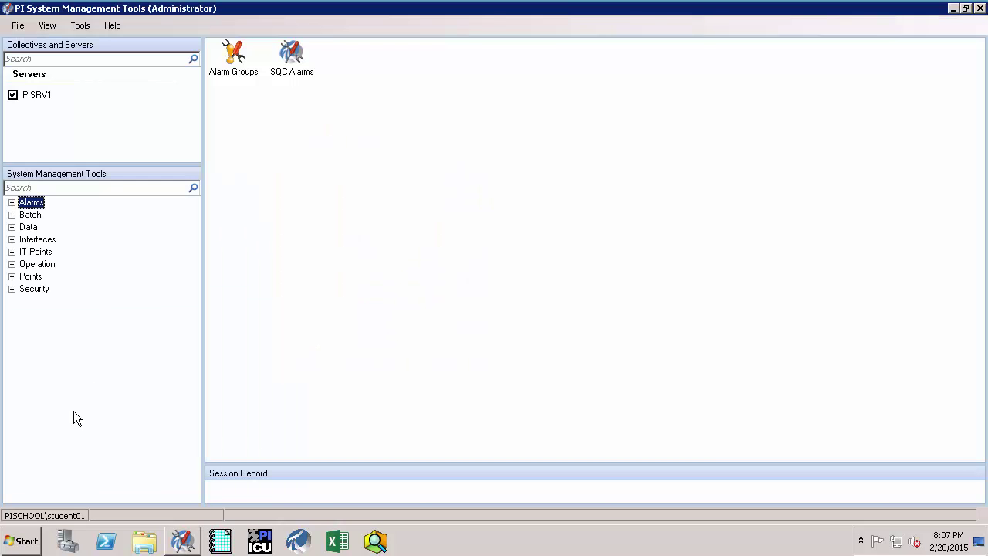
left_click(12, 264)
- Show the Archives list and mark the Primary archive's file path and status with arrows
left_click(47, 277)
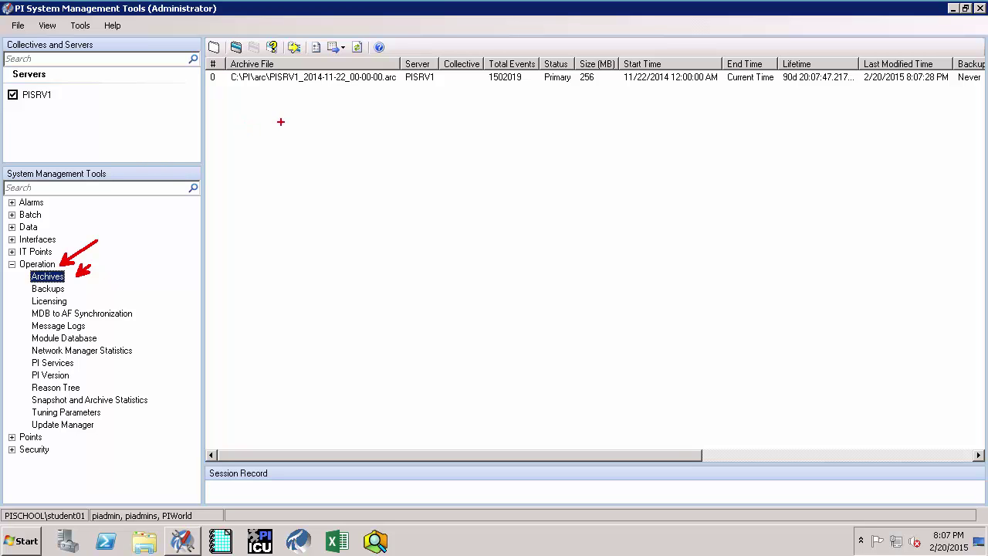
left_click_drag(251, 90, 219, 140)
left_click_drag(545, 85, 490, 144)
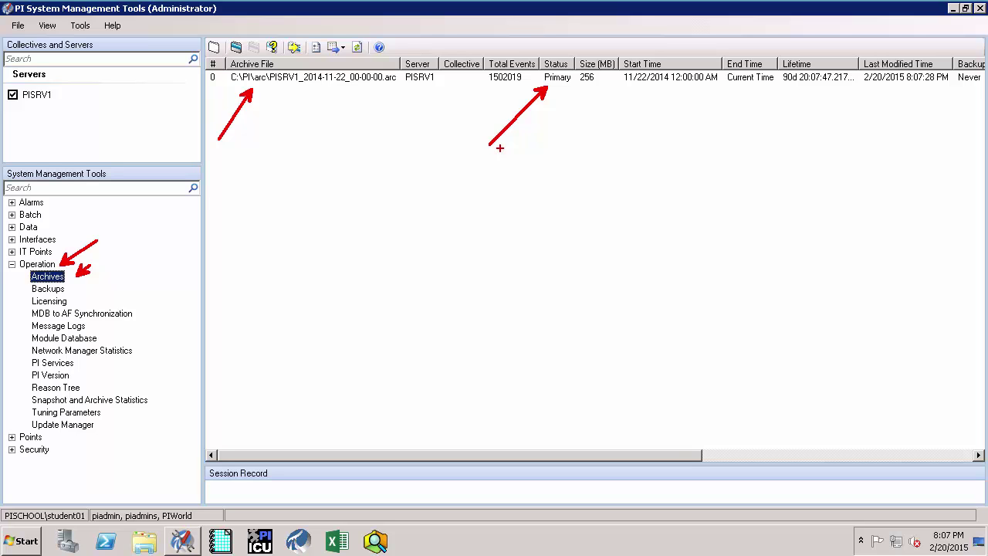
key("Escape")
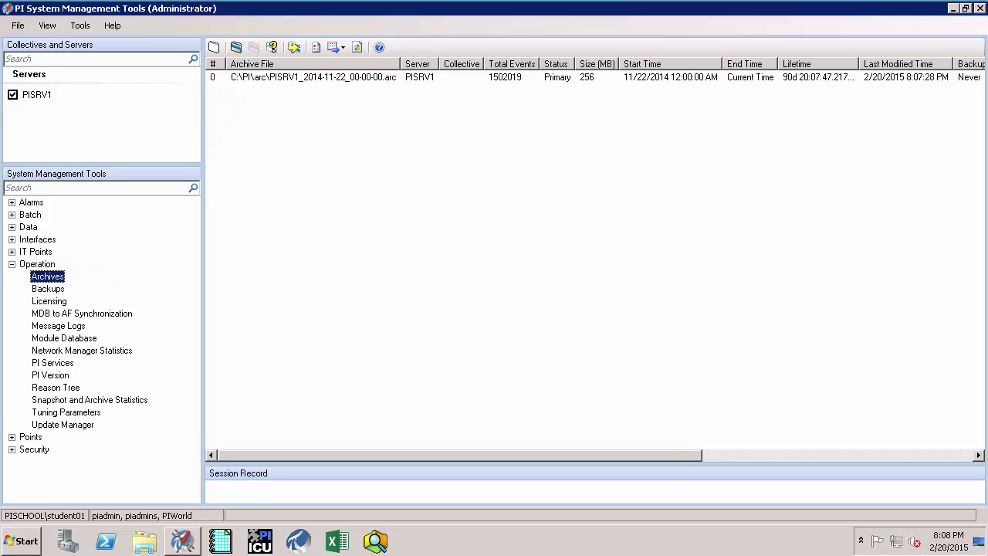
- Open the server's Tuning Parameters and mark the entry and the Archive tab with arrows
left_click(71, 417)
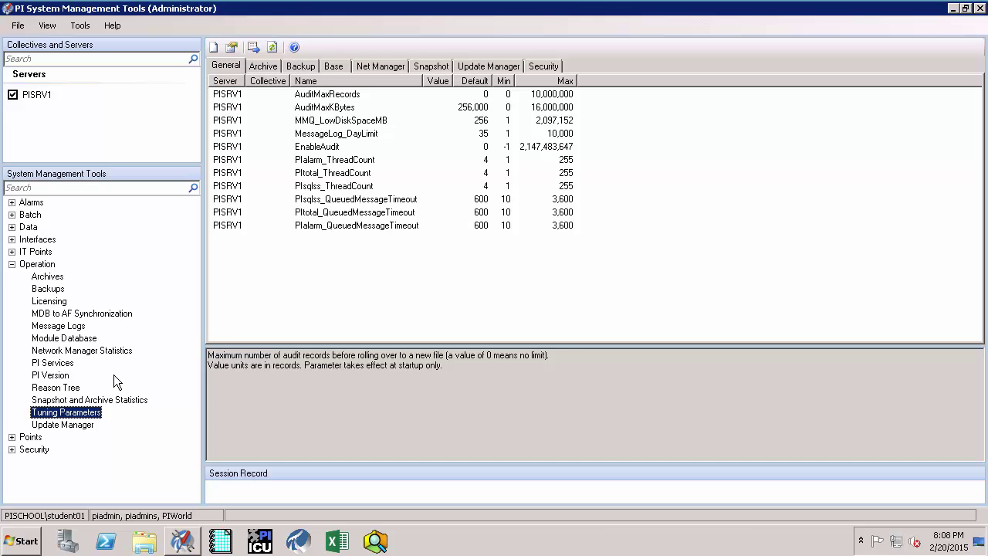
key("ctrl+2")
left_click_drag(106, 411, 172, 348)
left_click_drag(273, 68, 318, 33)
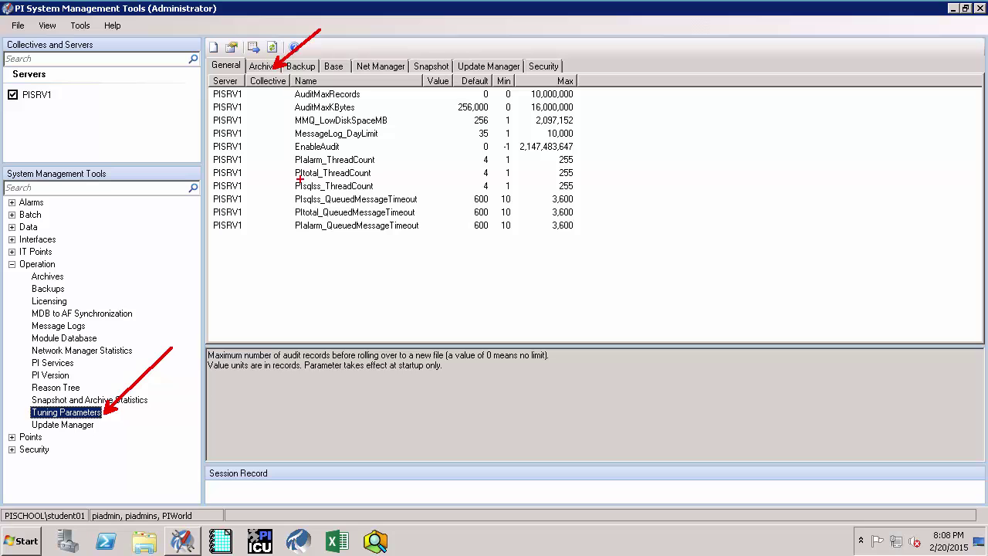
key("Escape")
- Open Archive_AutoArchiveFileRoot under the Archive tab for editing and launch a file browser
left_click(271, 68)
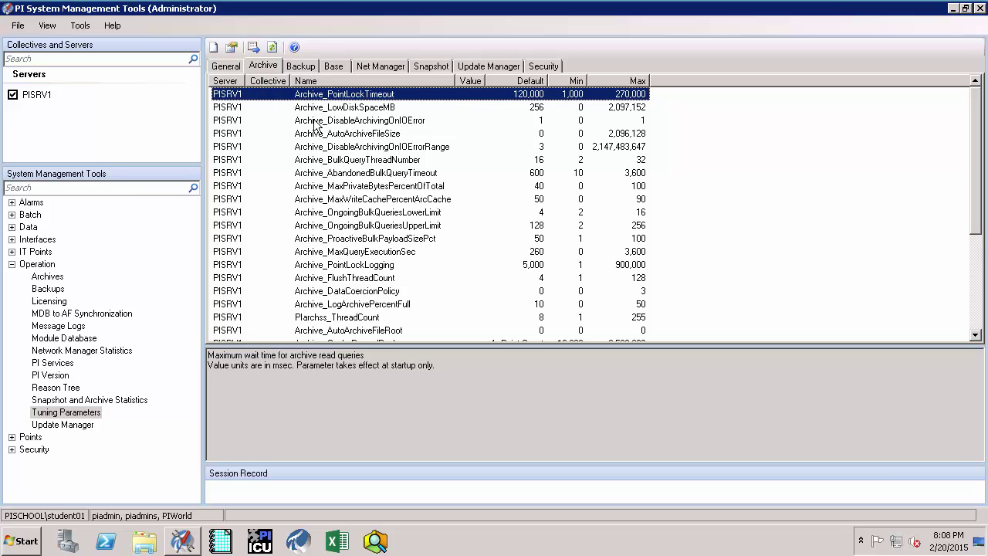
left_click(345, 332)
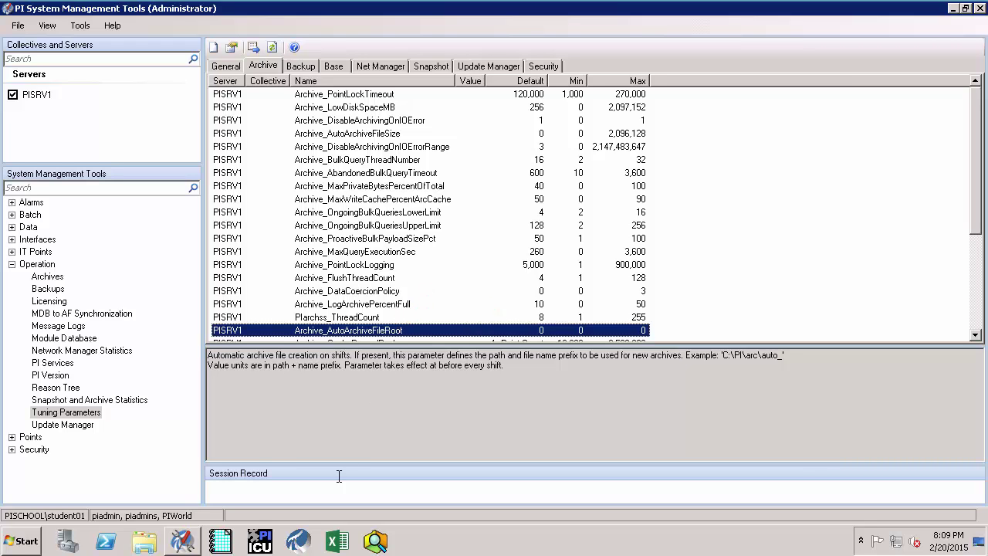
double_click(372, 338)
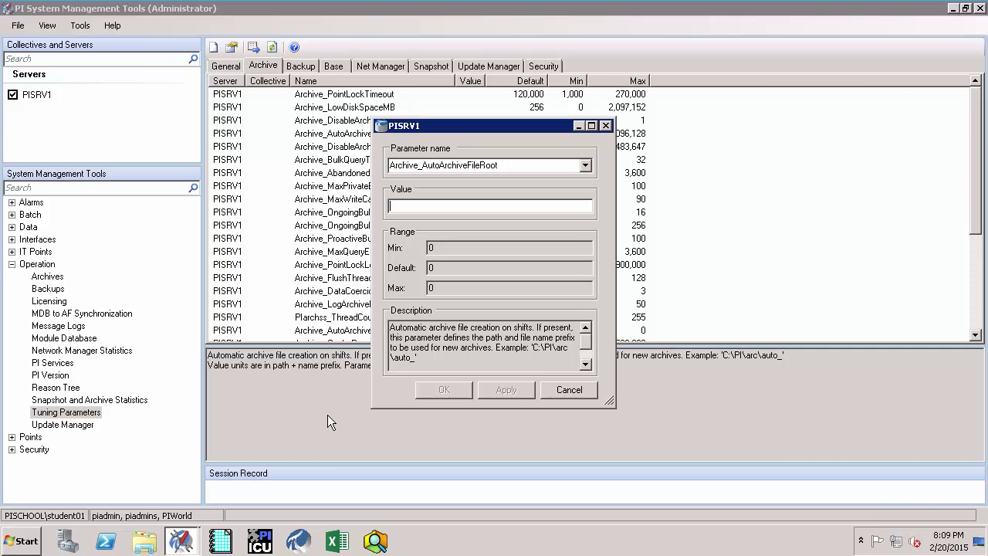
left_click(144, 540)
- Copy the C:\PI\arc folder path from Explorer and return to the parameter edit dialog
left_click(77, 258)
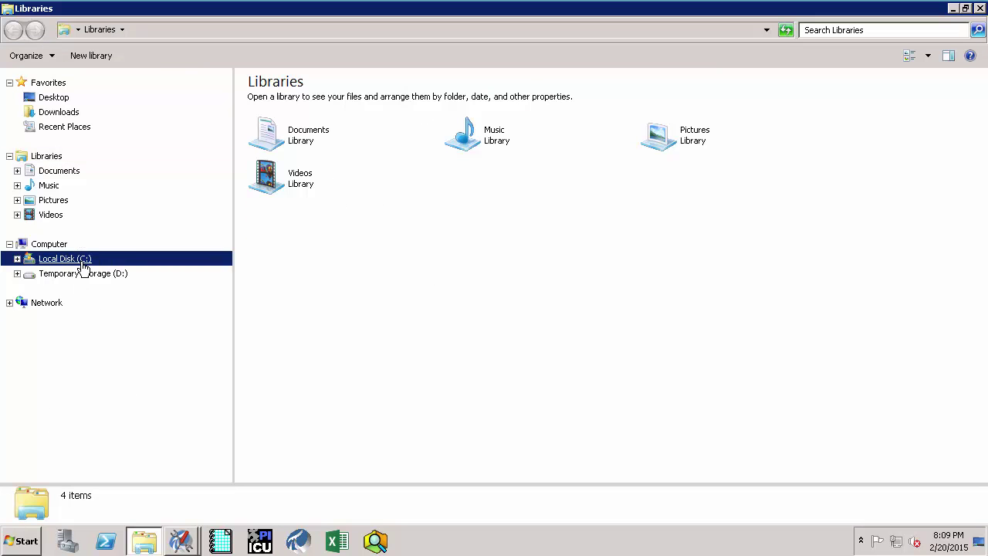
double_click(265, 150)
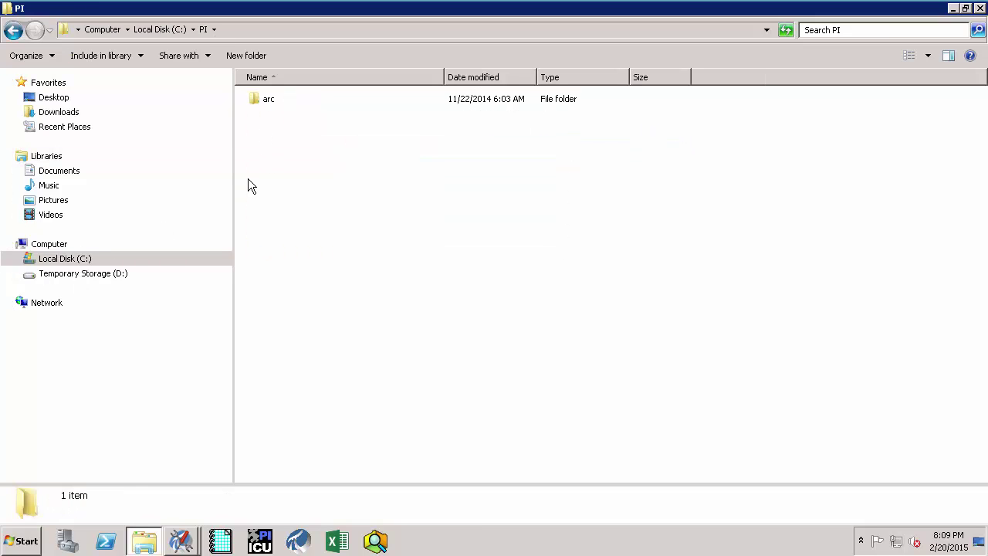
double_click(257, 99)
left_click(258, 30)
key("ctrl+c")
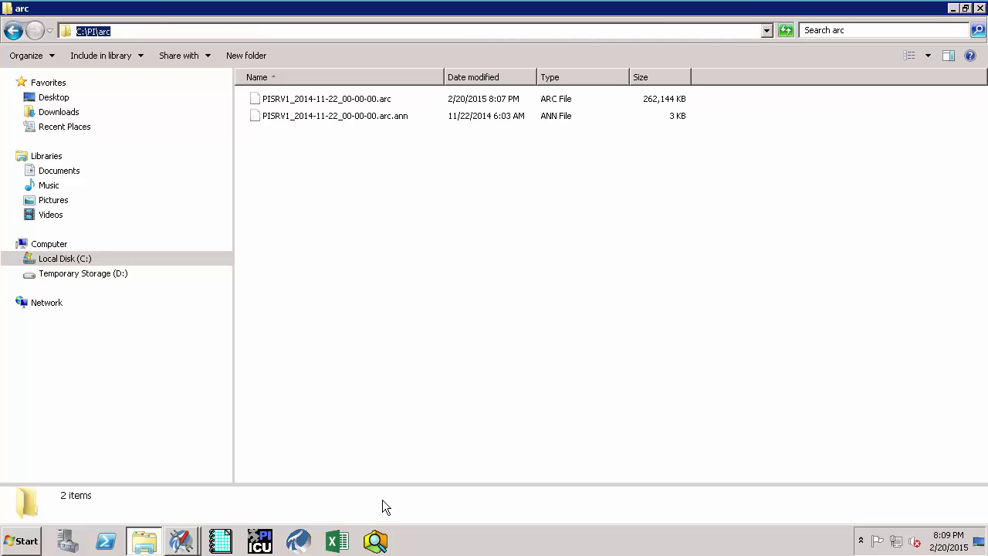
left_click(182, 540)
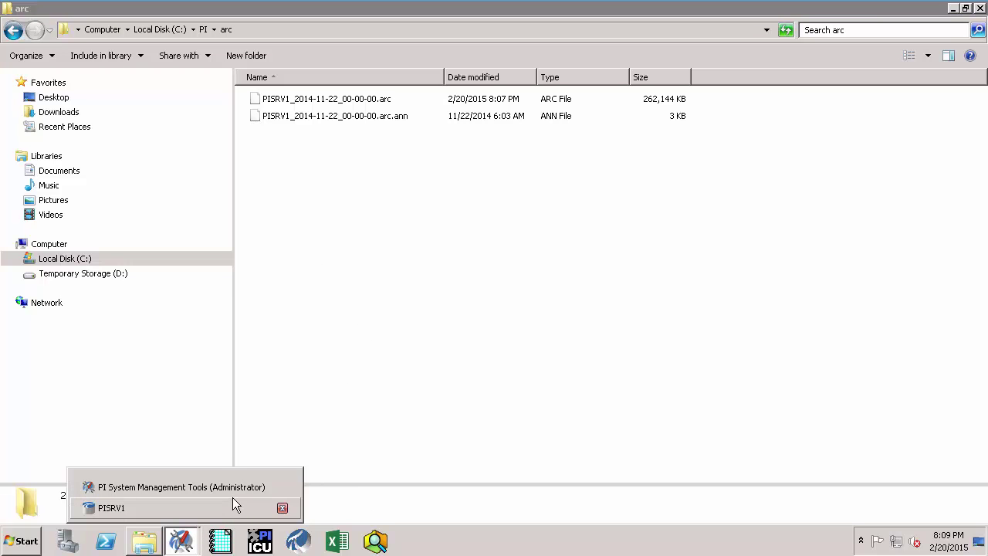
left_click(224, 506)
- Enter C:\PI\arc\PISRV1_ as the Archive_AutoArchiveFileRoot value and save it
key("ctrl+v")
type("\\")
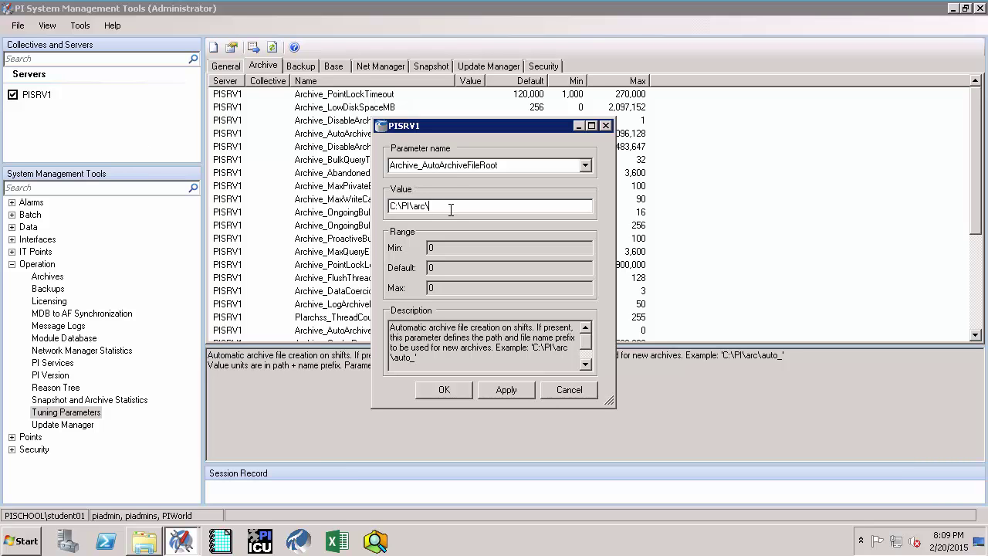
type("PISE")
key("BackSpace")
type("RV1_")
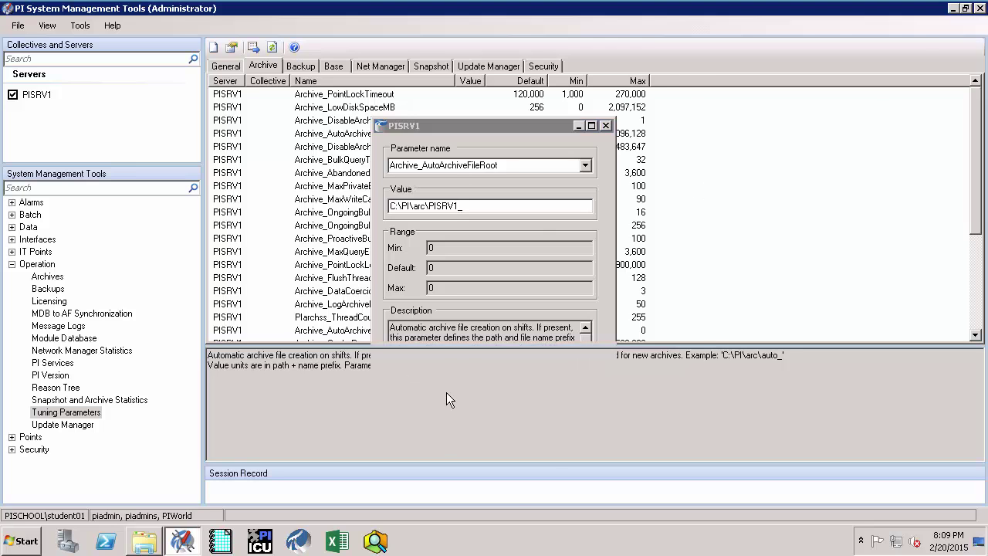
left_click(445, 390)
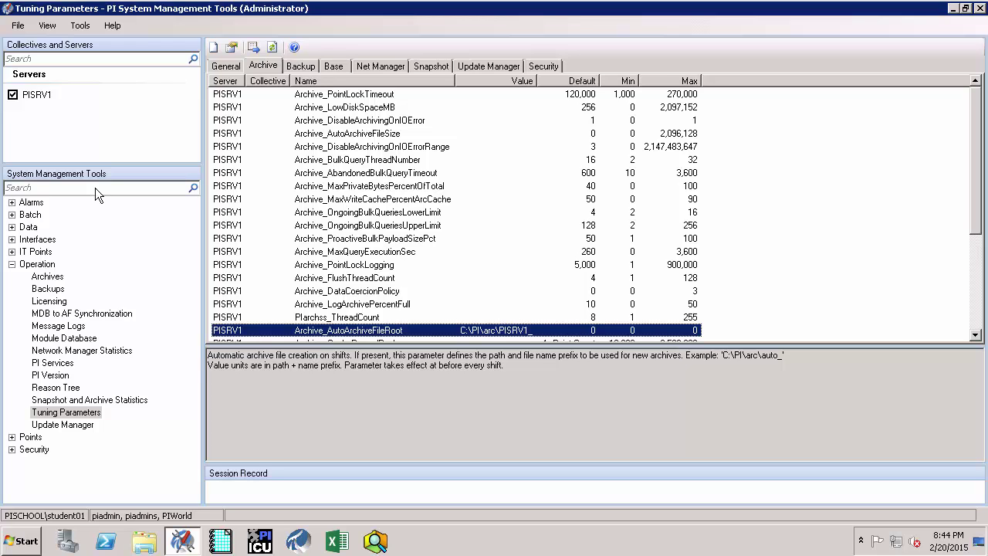
- Force an archive shift on PISRV1 from the Archives list and confirm it
left_click(54, 282)
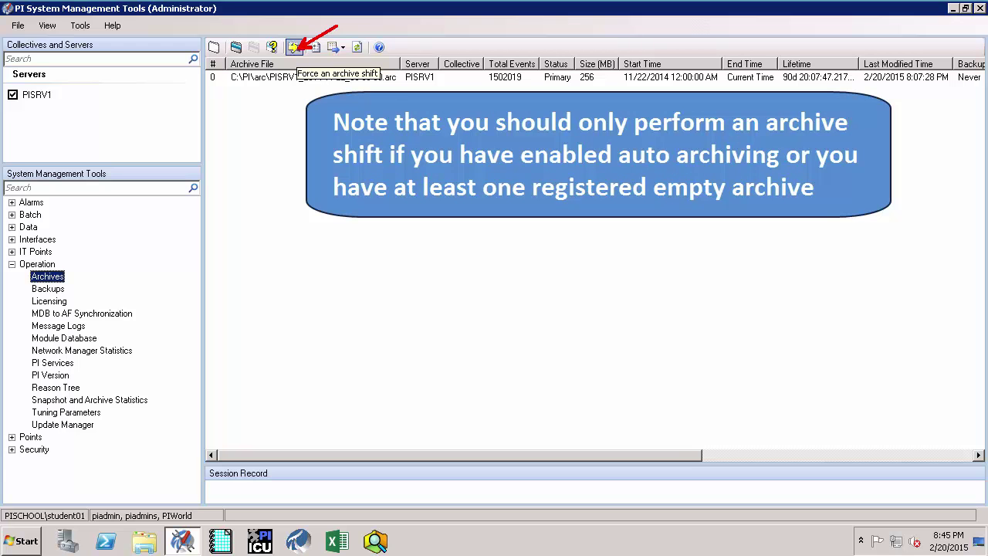
left_click(296, 49)
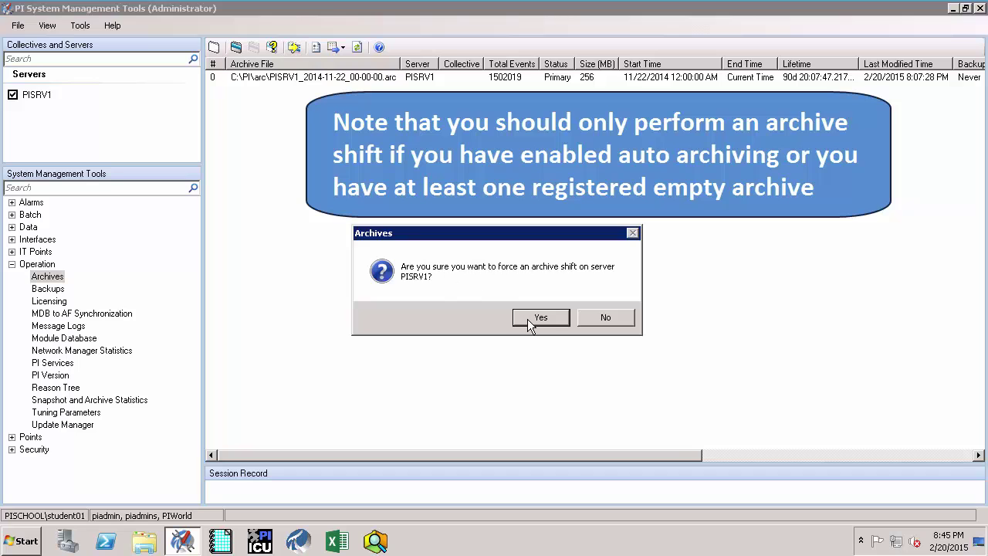
left_click(540, 318)
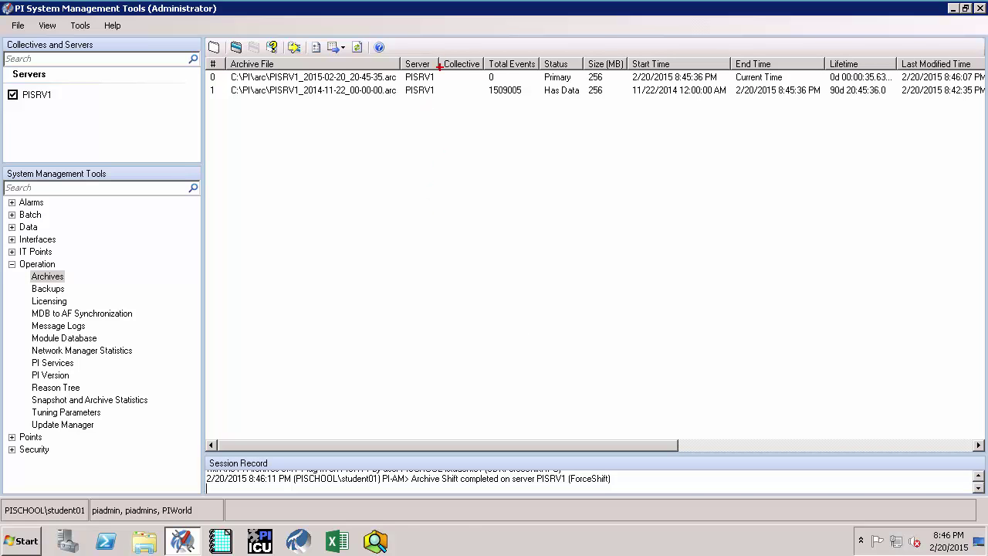
left_click_drag(369, 77, 432, 44)
left_click_drag(269, 80, 302, 80)
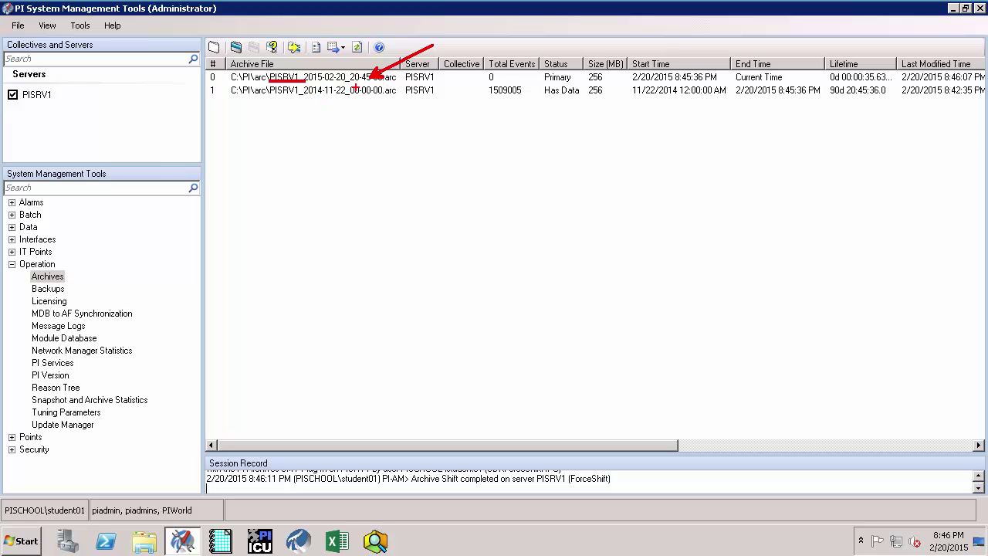
left_click_drag(558, 75, 612, 40)
left_click_drag(561, 99, 500, 128)
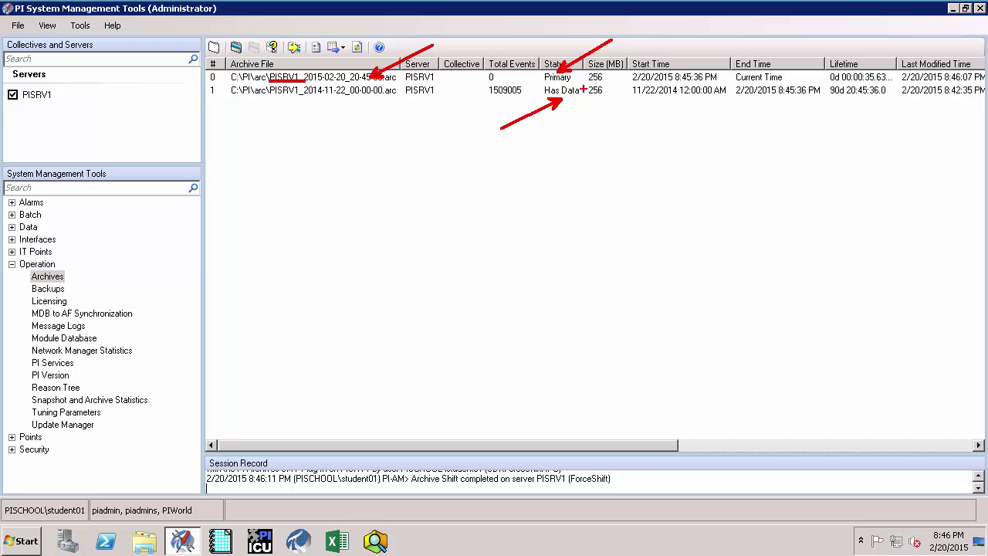